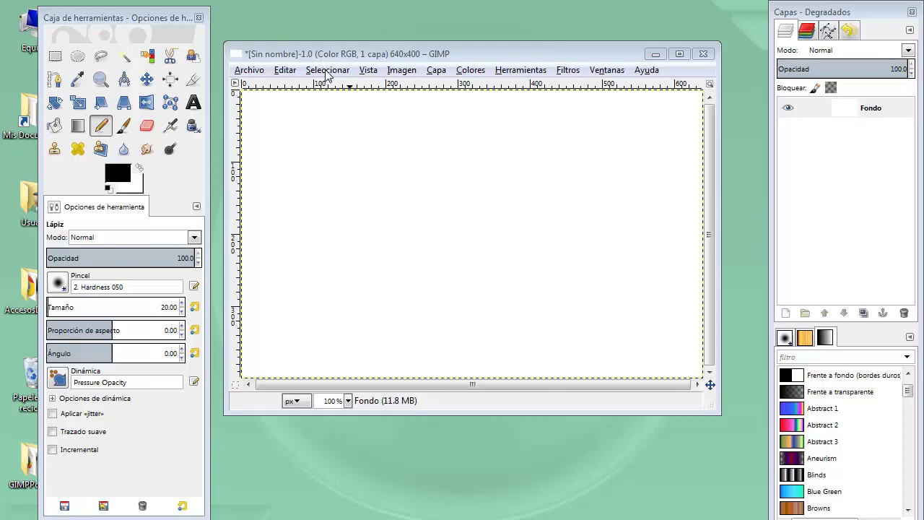
# - Browse the menu bar, then open the full image menu from the canvas corner arrow to show Colores
pyautogui.click(326, 72)
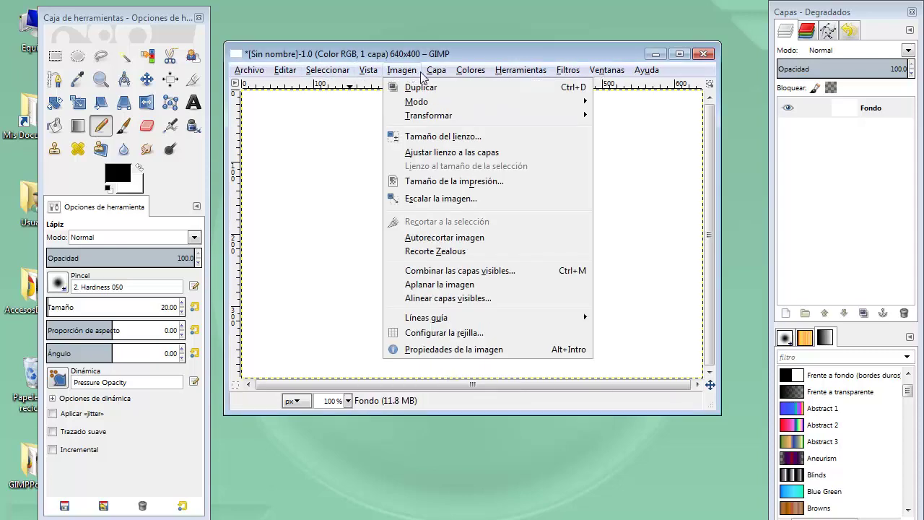
pyautogui.moveTo(470, 70)
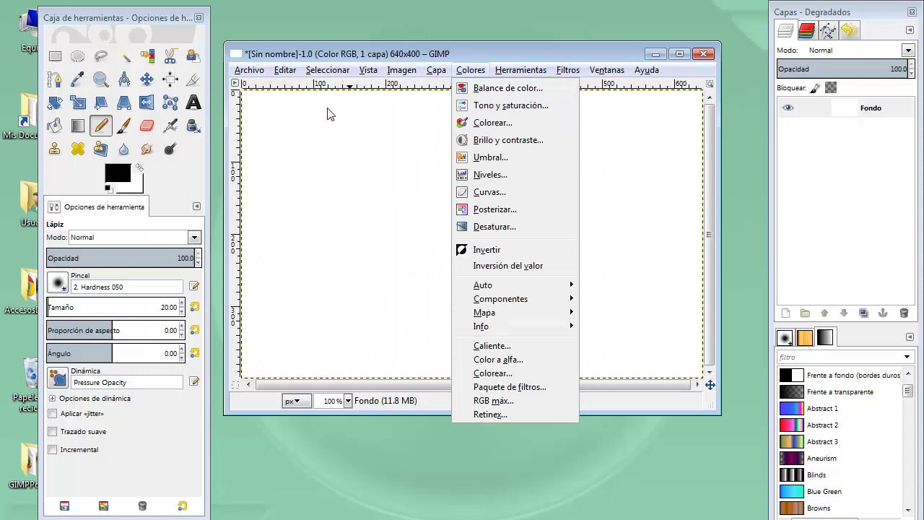
pyautogui.click(235, 85)
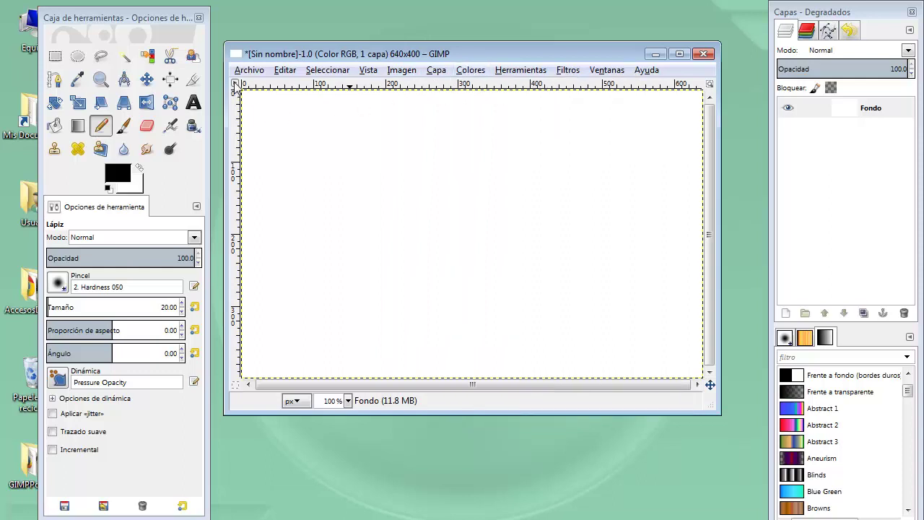
pyautogui.click(235, 85)
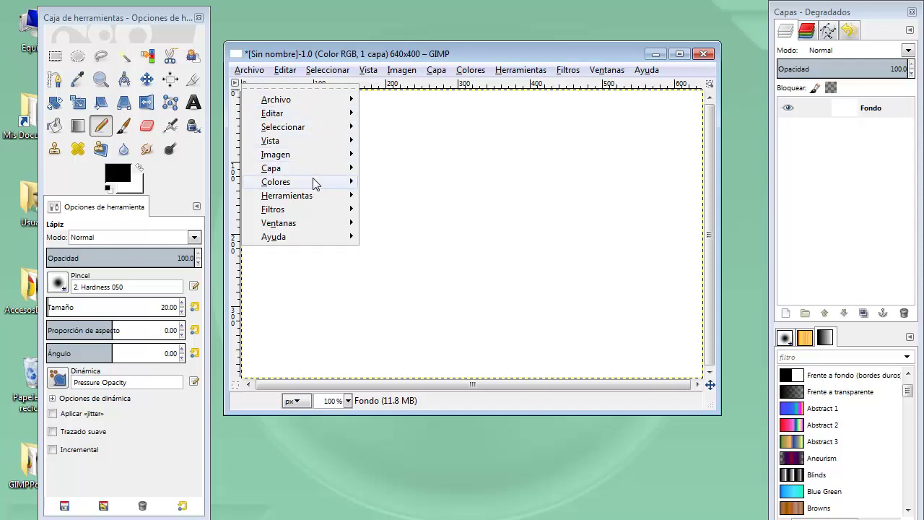
pyautogui.moveTo(276, 182)
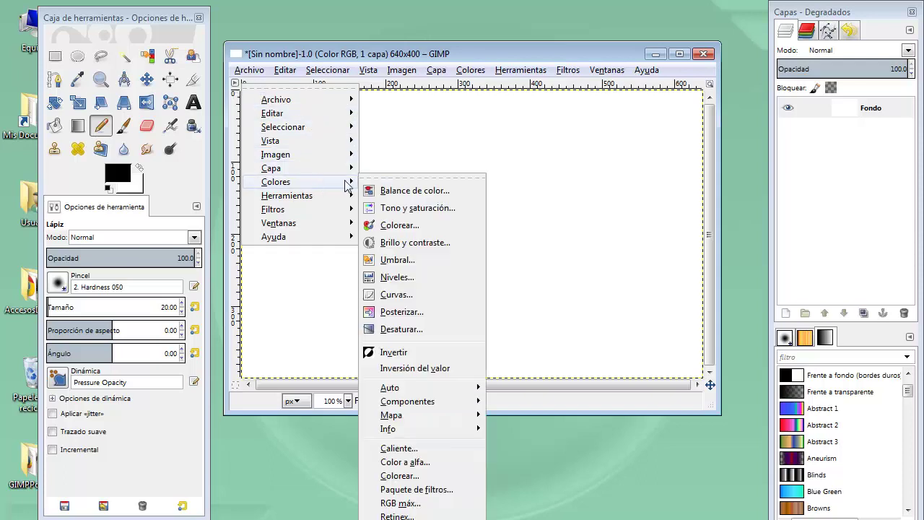
# - Tear off the Colores submenu into a floating window, then close that window
pyautogui.click(390, 177)
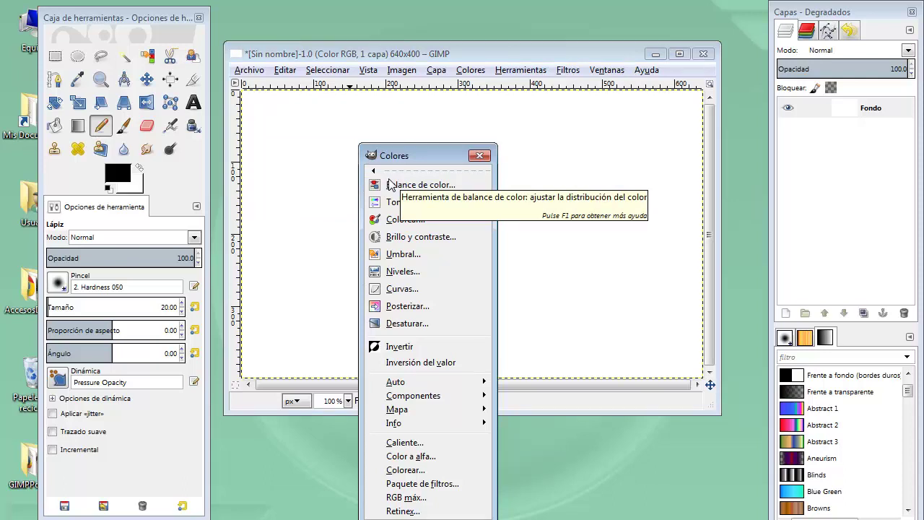
pyautogui.click(478, 157)
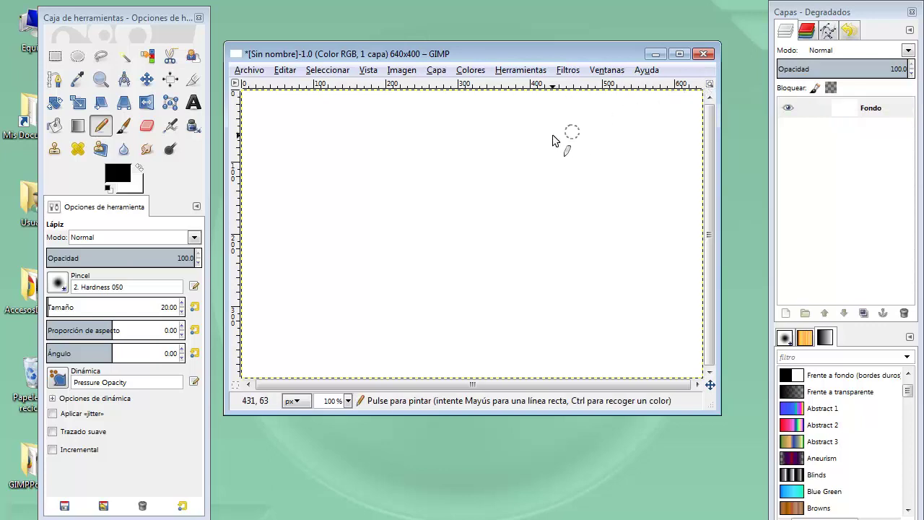
# - Draw a thick black two-loop pencil stroke across the canvas, then shrink the window slightly
pyautogui.moveTo(320, 157)
pyautogui.mouseDown()
pyautogui.moveTo(458, 272)
pyautogui.moveTo(478, 153)
pyautogui.moveTo(628, 215)
pyautogui.moveTo(588, 177)
pyautogui.moveTo(602, 249)
pyautogui.moveTo(634, 249)
pyautogui.mouseUp()
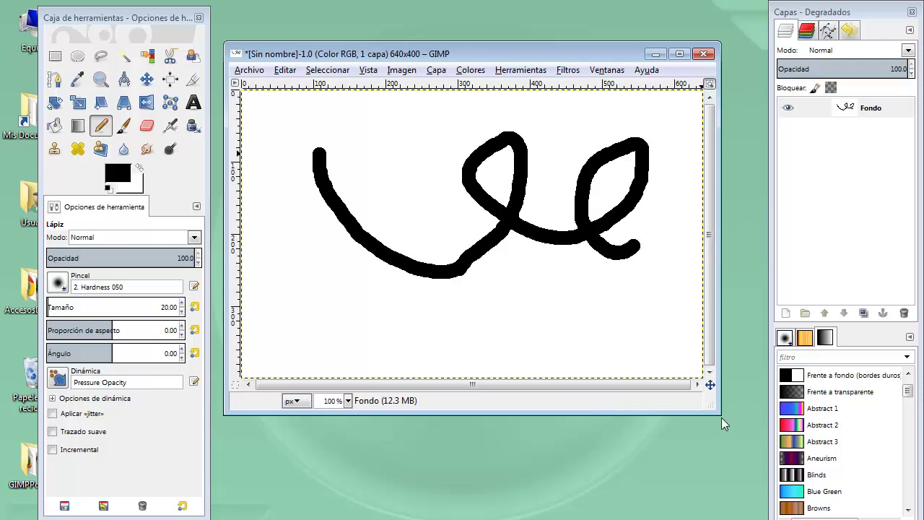
pyautogui.moveTo(720, 414)
pyautogui.mouseDown()
pyautogui.moveTo(586, 318)
pyautogui.moveTo(767, 442)
pyautogui.mouseUp()
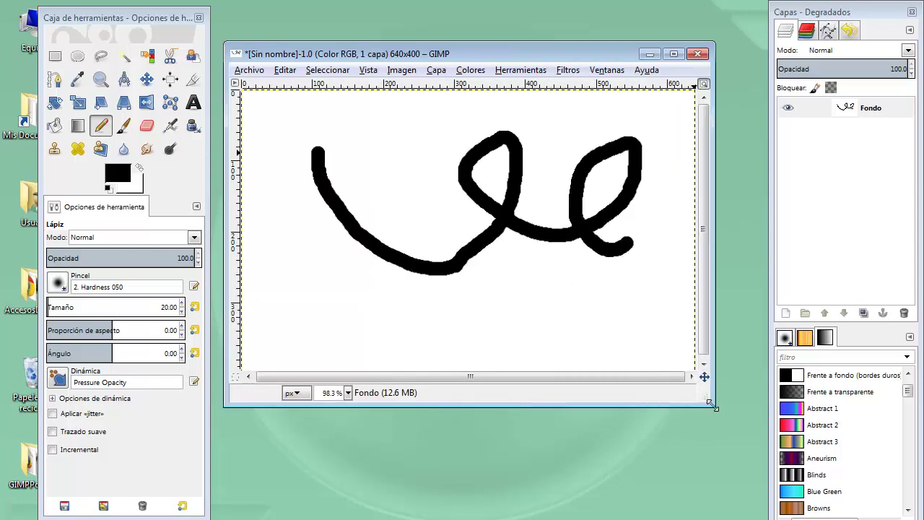
# - Shrink the image window, then enlarge it so the 640×400 canvas sits centred with grey margins
pyautogui.moveTo(767, 445)
pyautogui.mouseDown()
pyautogui.moveTo(618, 332)
pyautogui.moveTo(467, 240)
pyautogui.mouseUp()
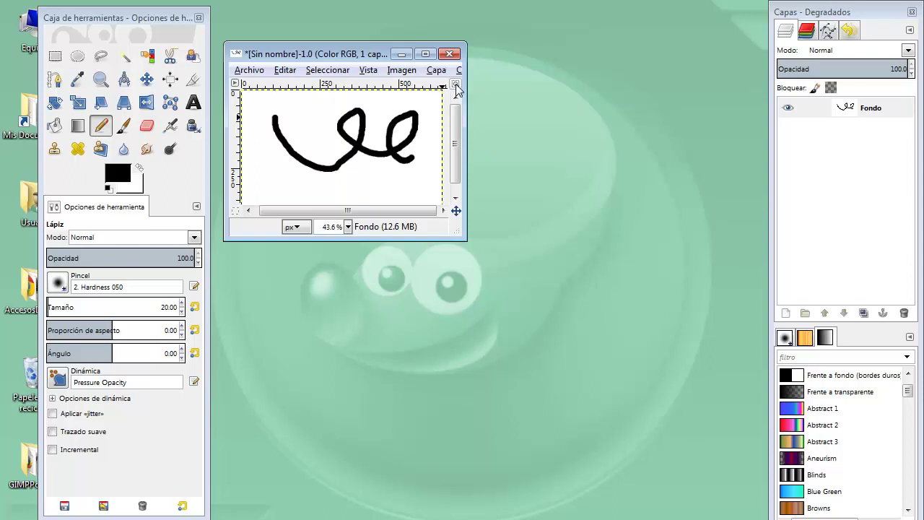
pyautogui.moveTo(466, 240); pyautogui.dragTo(608, 417)
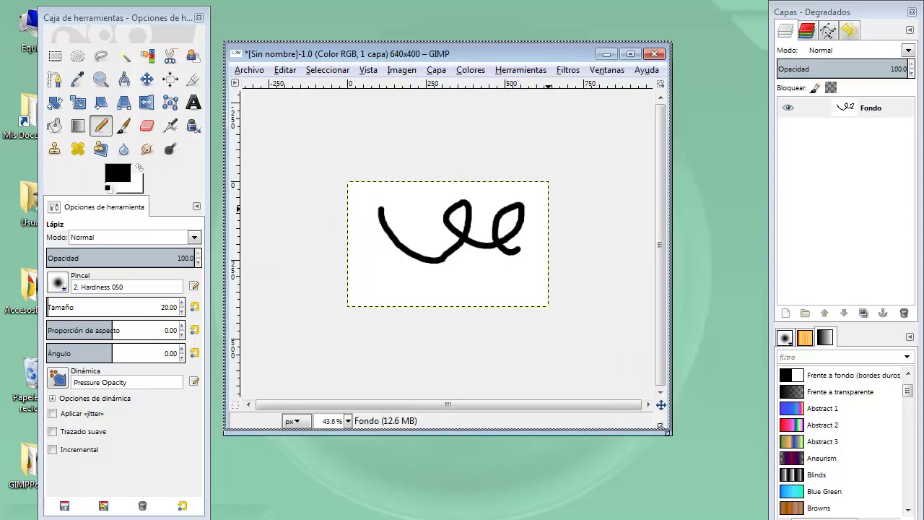
pyautogui.moveTo(608, 417)
pyautogui.mouseDown()
pyautogui.moveTo(580, 320)
pyautogui.moveTo(670, 384)
pyautogui.mouseUp()
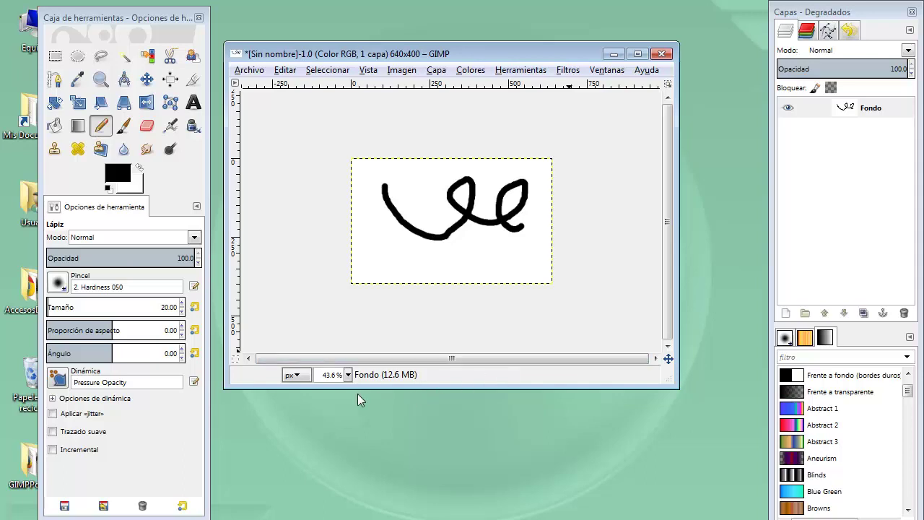
# - Try 400% and 100% zoom, settle on 200%, and scroll to the crossing loops
pyautogui.click(348, 376)
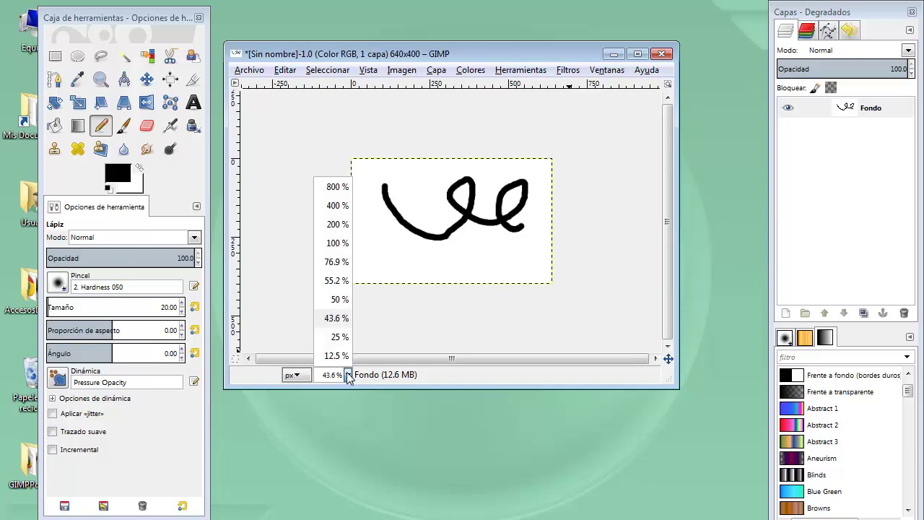
pyautogui.click(336, 205)
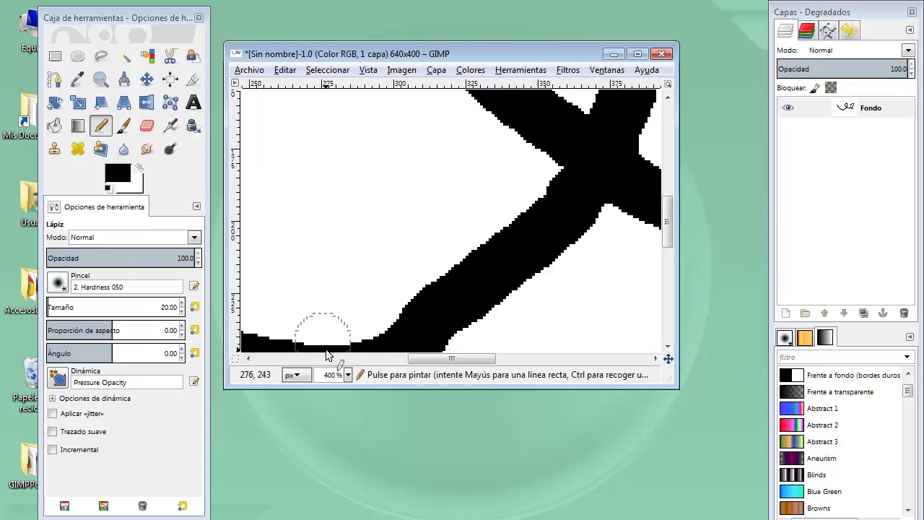
pyautogui.click(348, 375)
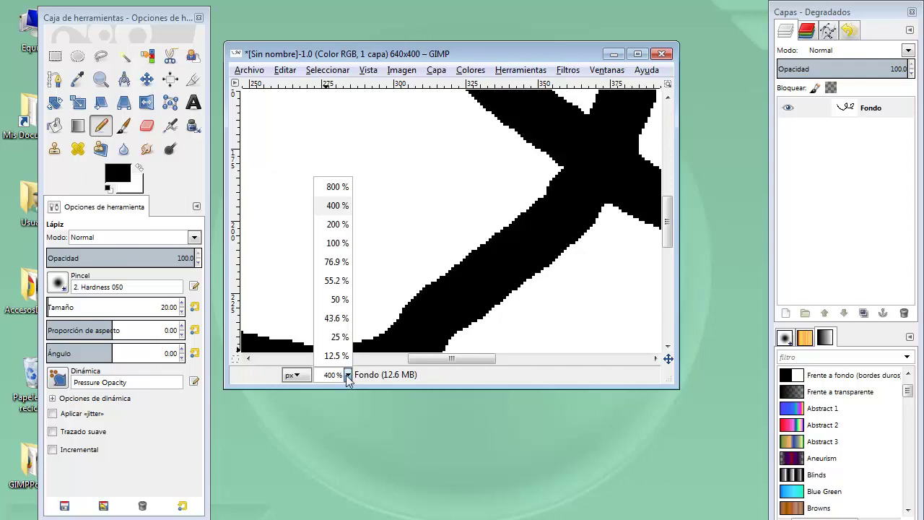
pyautogui.click(337, 243)
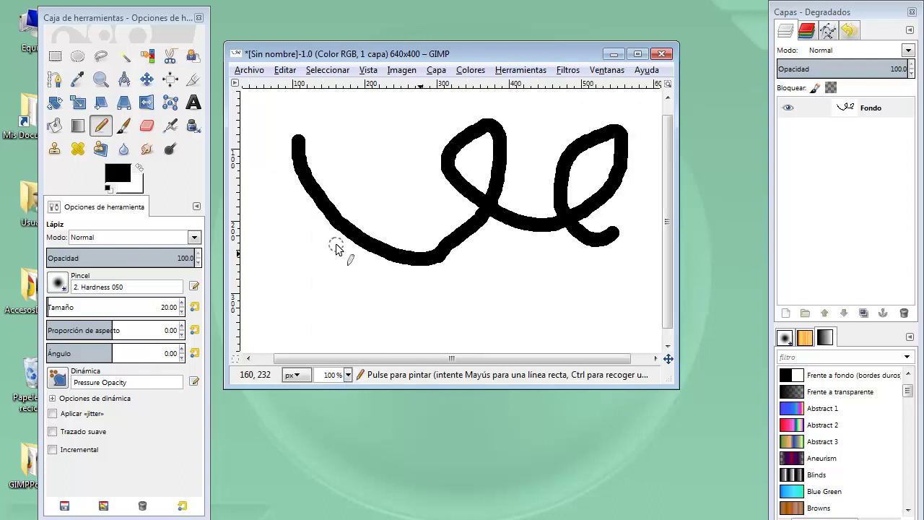
pyautogui.click(348, 374)
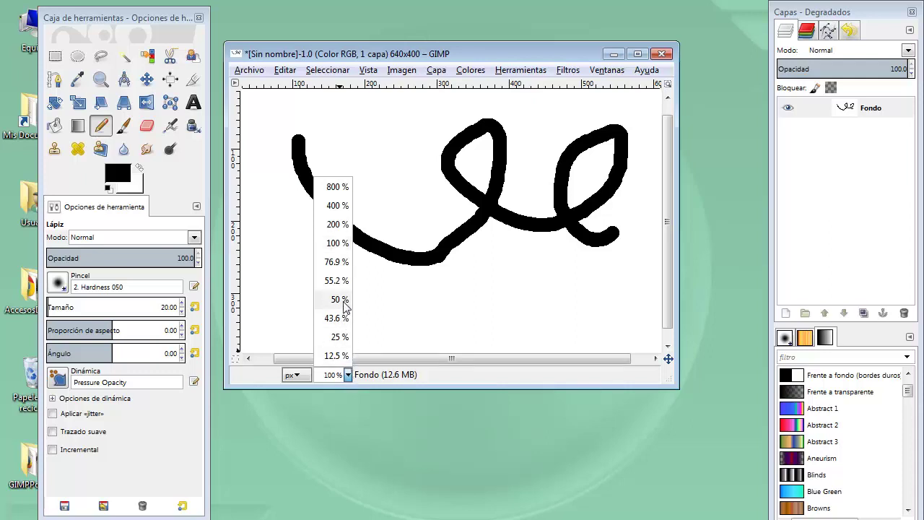
pyautogui.click(337, 225)
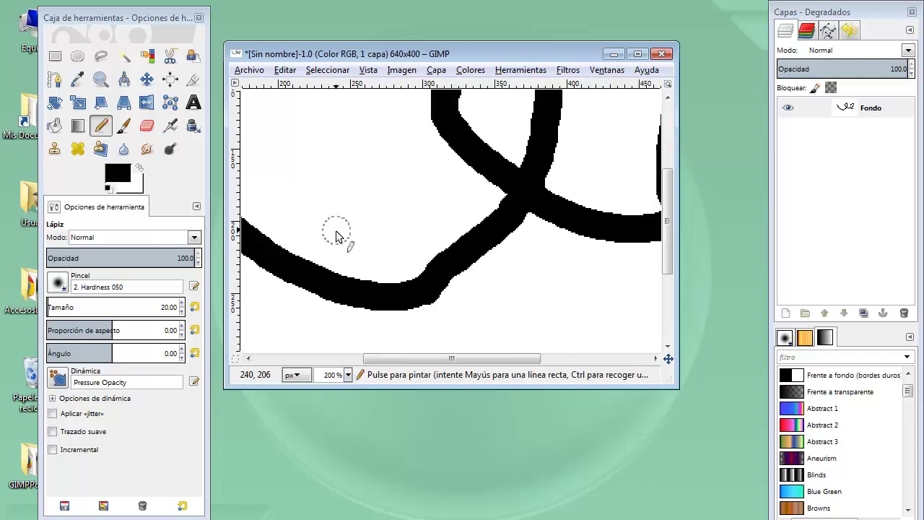
pyautogui.moveTo(386, 358)
pyautogui.mouseDown()
pyautogui.moveTo(442, 358)
pyautogui.moveTo(302, 361)
pyautogui.mouseUp()
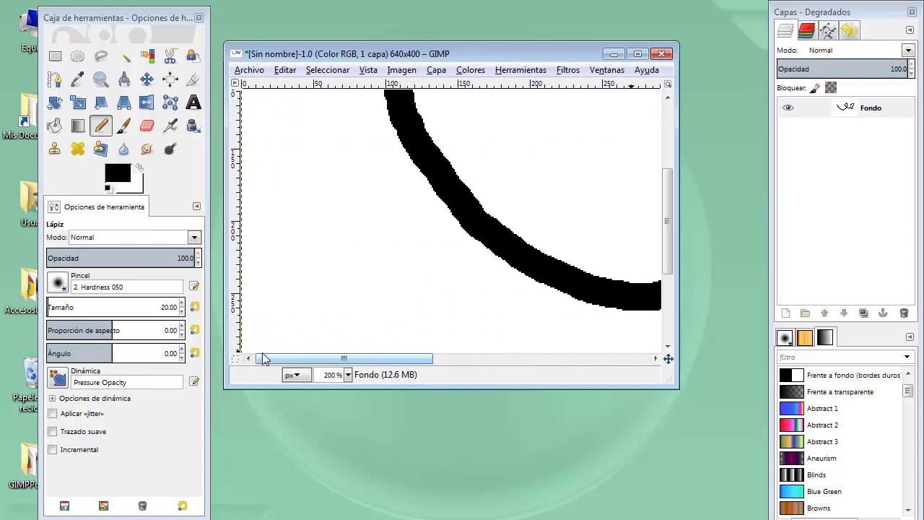
pyautogui.moveTo(302, 360); pyautogui.dragTo(374, 358)
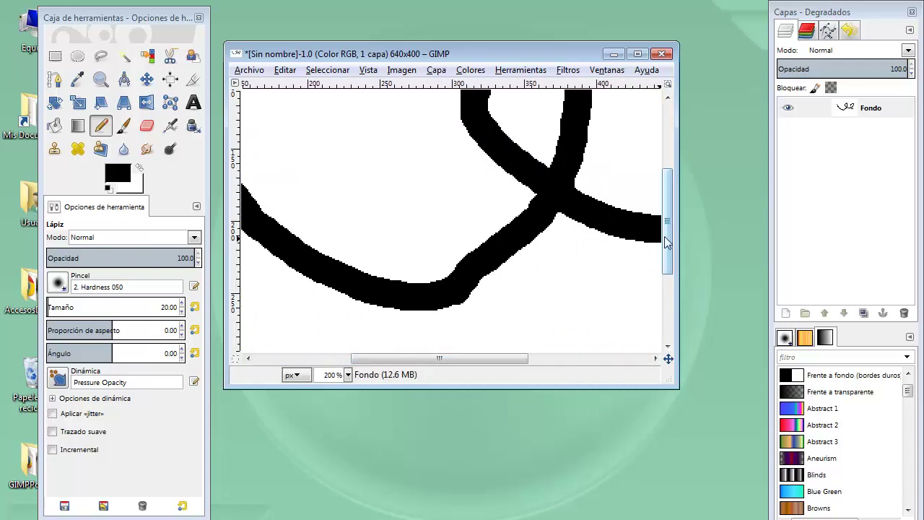
pyautogui.moveTo(664, 236)
pyautogui.mouseDown()
pyautogui.moveTo(658, 164)
pyautogui.moveTo(662, 251)
pyautogui.moveTo(656, 197)
pyautogui.mouseUp()
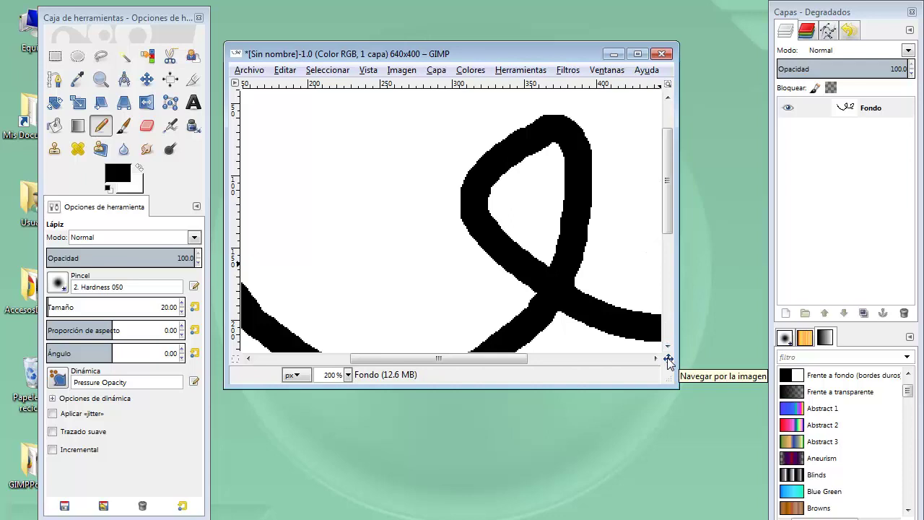
# - Use the corner navigation preview to pan the 200% view along the black scribble
pyautogui.click(668, 359)
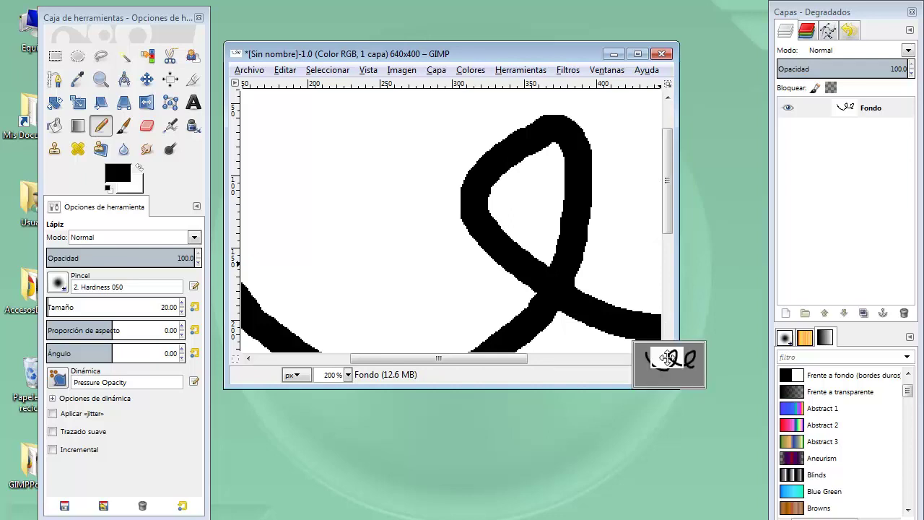
pyautogui.moveTo(668, 359)
pyautogui.mouseDown()
pyautogui.moveTo(657, 371)
pyautogui.moveTo(686, 355)
pyautogui.moveTo(674, 359)
pyautogui.moveTo(691, 369)
pyautogui.moveTo(664, 372)
pyautogui.moveTo(653, 353)
pyautogui.moveTo(686, 358)
pyautogui.mouseUp()
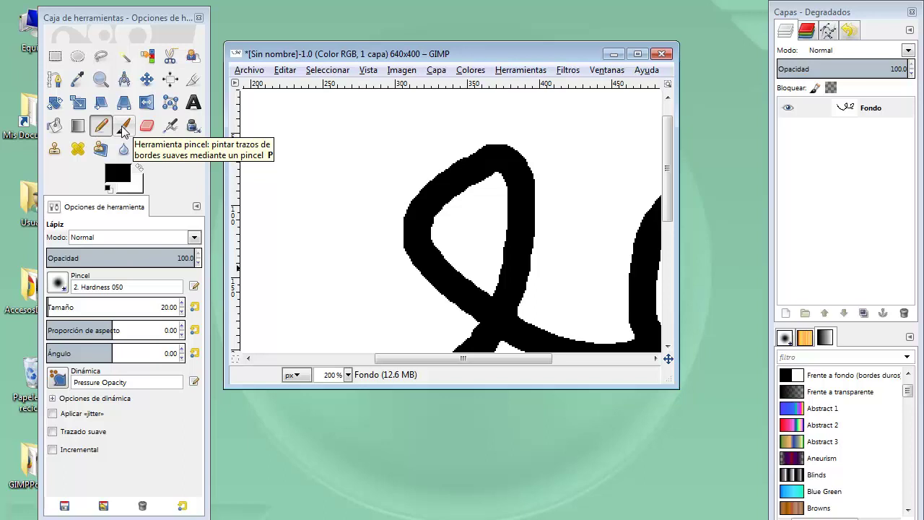
# - Select the Paintbrush tool and bring up the foreground colour chooser showing black 000000
pyautogui.click(123, 127)
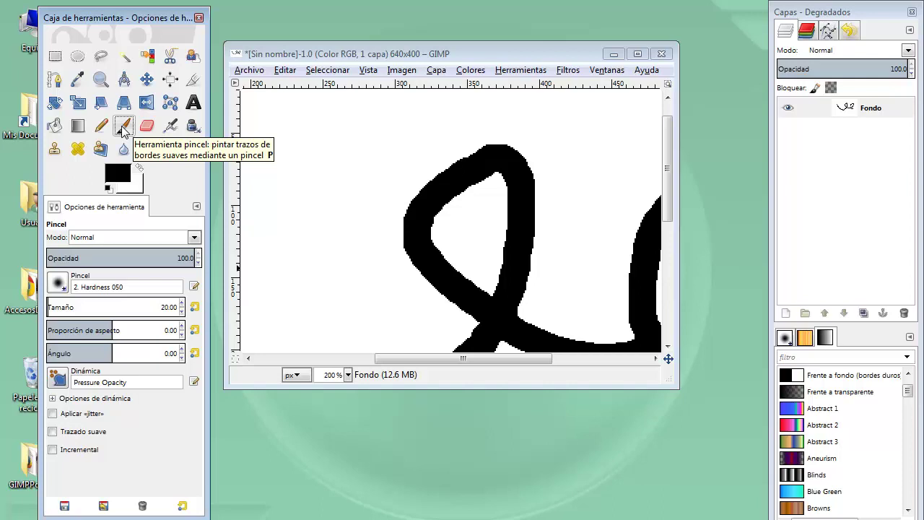
pyautogui.click(117, 175)
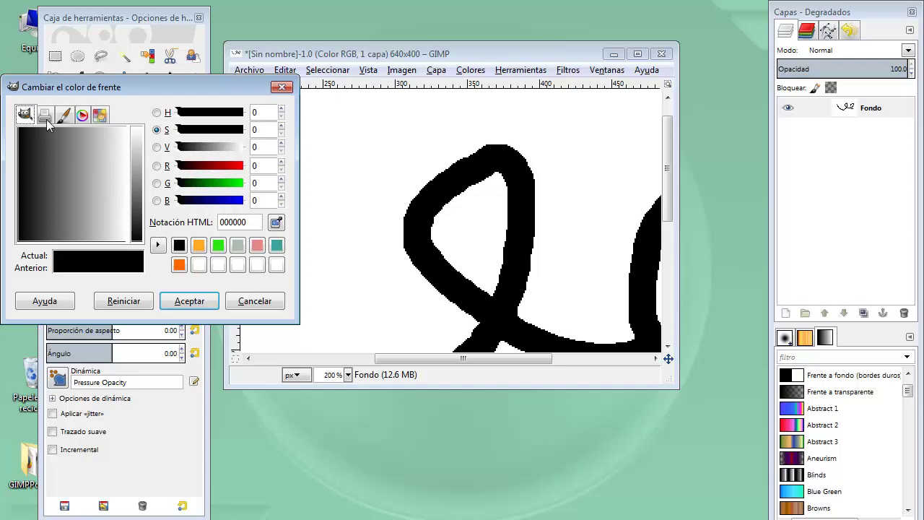
# - Pick red dc2438 on the colour wheel and triangle and confirm it as foreground
pyautogui.moveTo(66, 153); pyautogui.dragTo(98, 158)
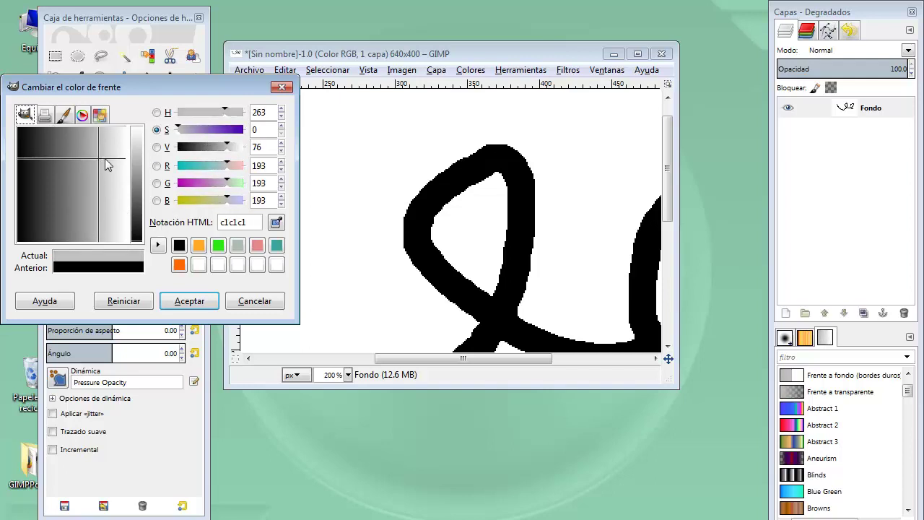
pyautogui.click(82, 115)
pyautogui.click(133, 196)
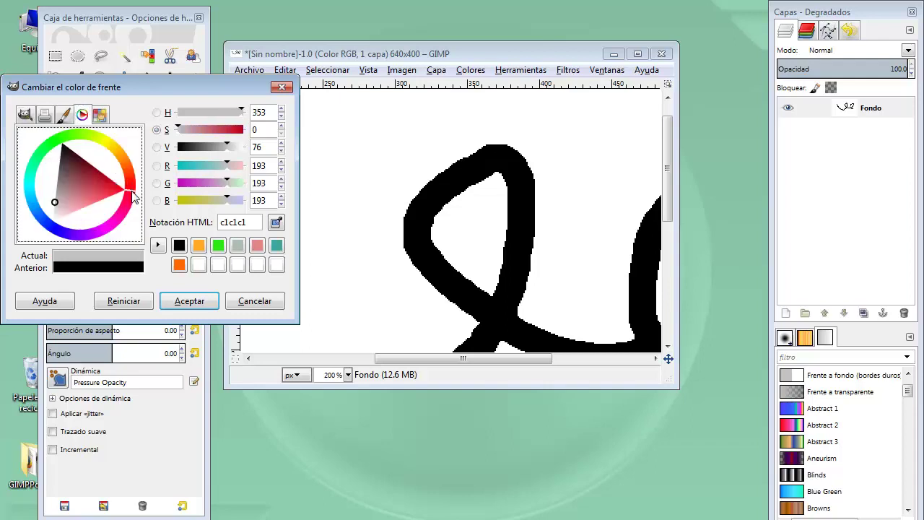
pyautogui.click(106, 187)
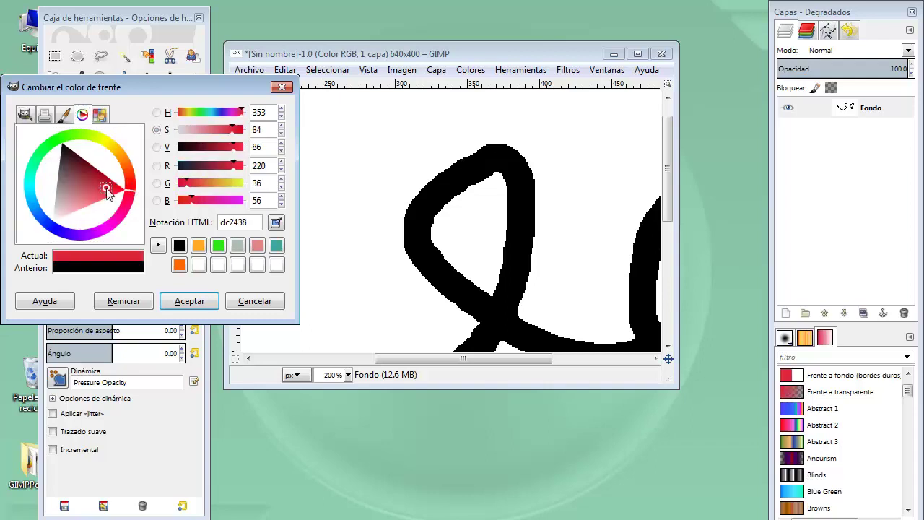
pyautogui.click(190, 301)
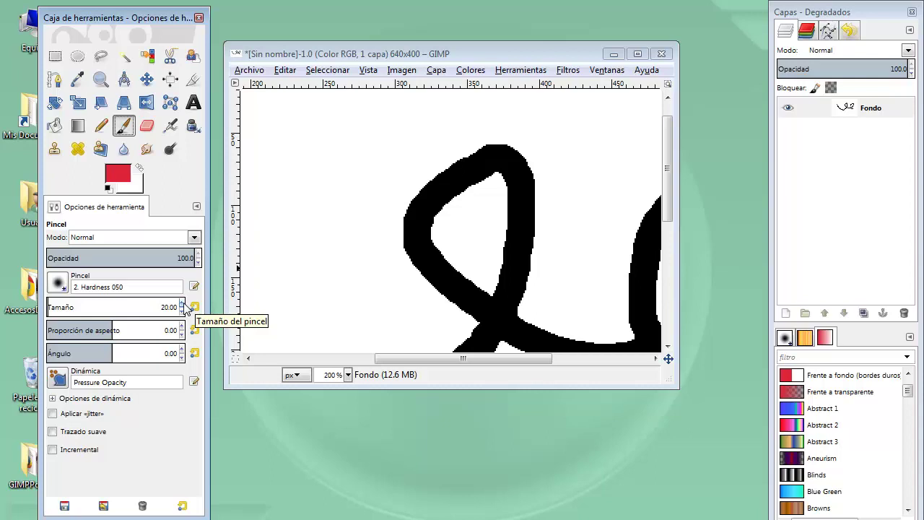
# - Paint a soft-edged red looping stroke with the Paintbrush across the black pencil line
pyautogui.moveTo(318, 161)
pyautogui.mouseDown()
pyautogui.moveTo(351, 190)
pyautogui.moveTo(466, 219)
pyautogui.moveTo(426, 267)
pyautogui.moveTo(344, 250)
pyautogui.moveTo(370, 154)
pyautogui.moveTo(395, 185)
pyautogui.moveTo(336, 226)
pyautogui.moveTo(295, 171)
pyautogui.moveTo(336, 128)
pyautogui.moveTo(350, 134)
pyautogui.mouseUp()
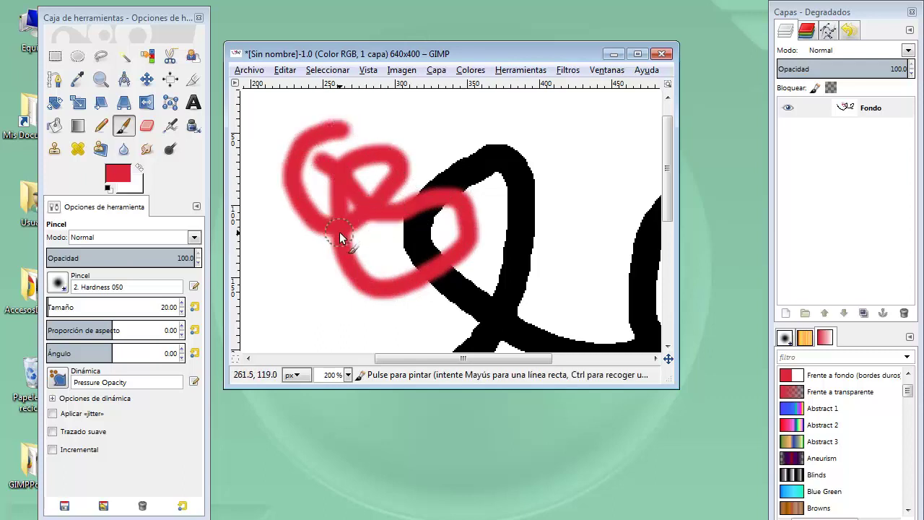